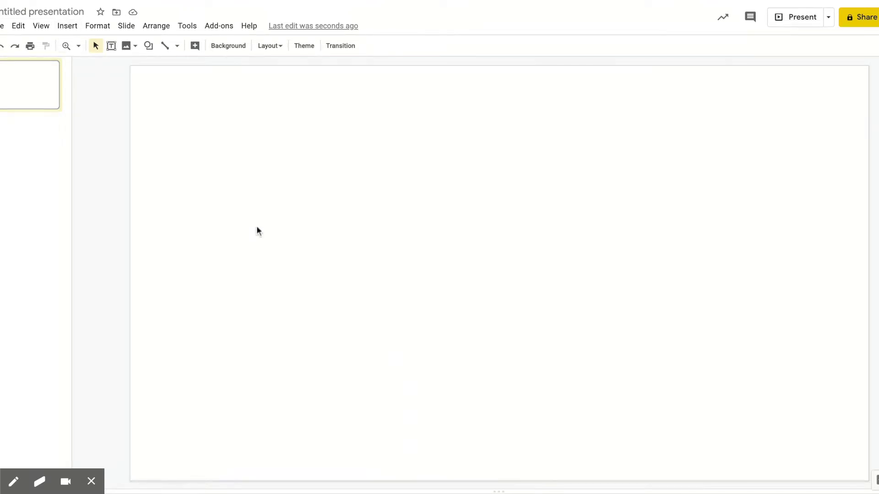
Step: Insert word art reading 'Welcome to Science Class' onto the slide
click(67, 26)
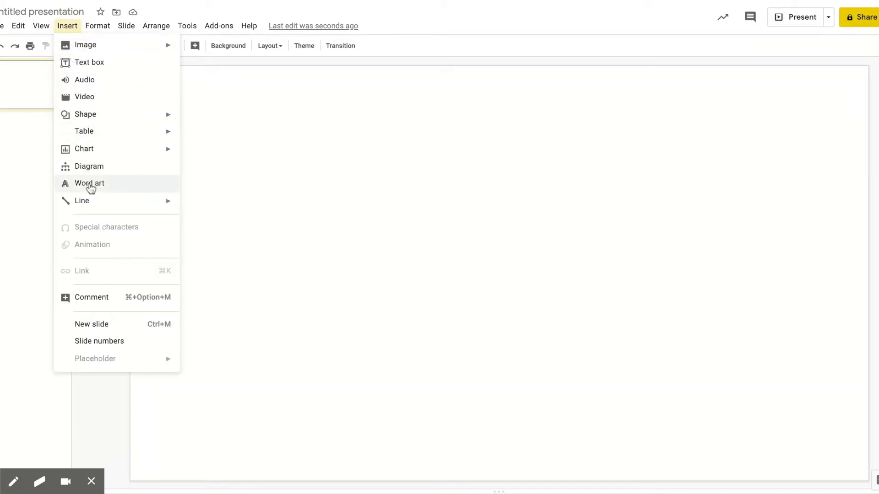
click(90, 187)
text(Welcome to Science Class)
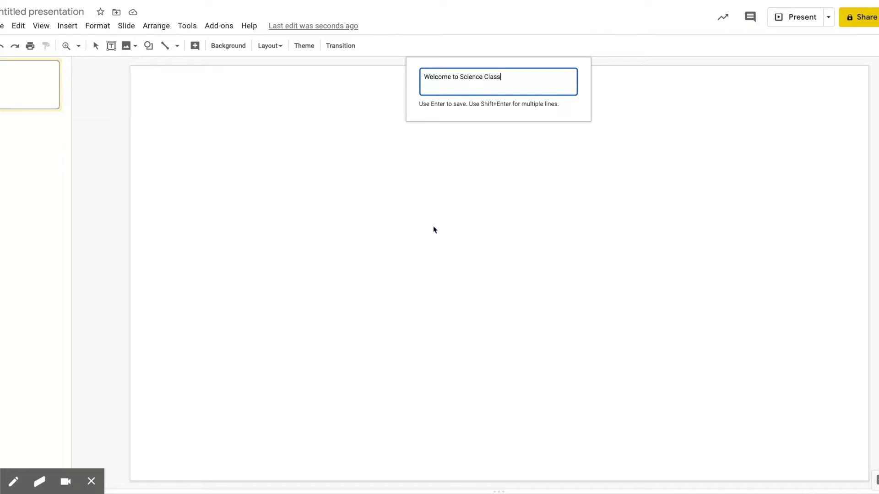
key(Return)
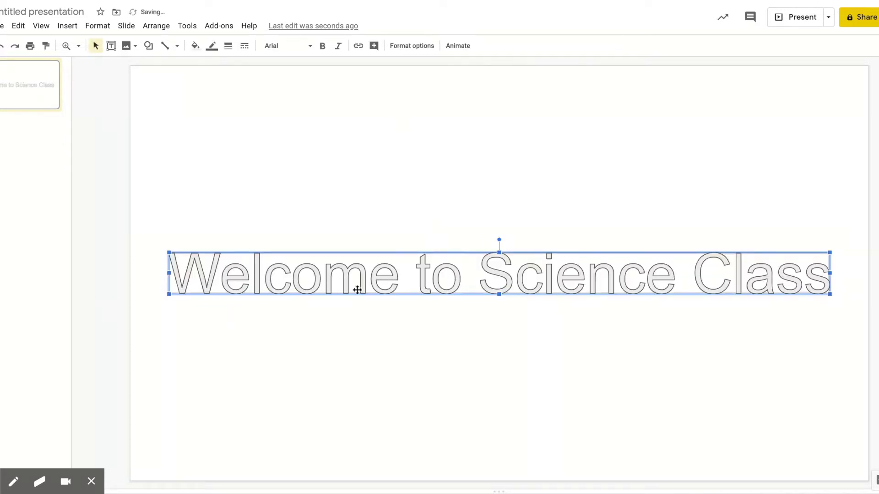
Step: Style the title in bold Balsamiq Sans with black fill and black outline
click(286, 52)
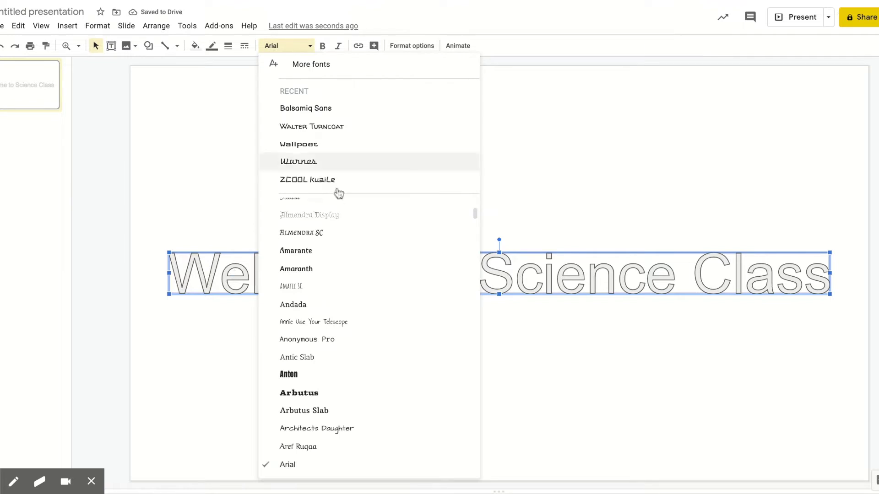
click(313, 114)
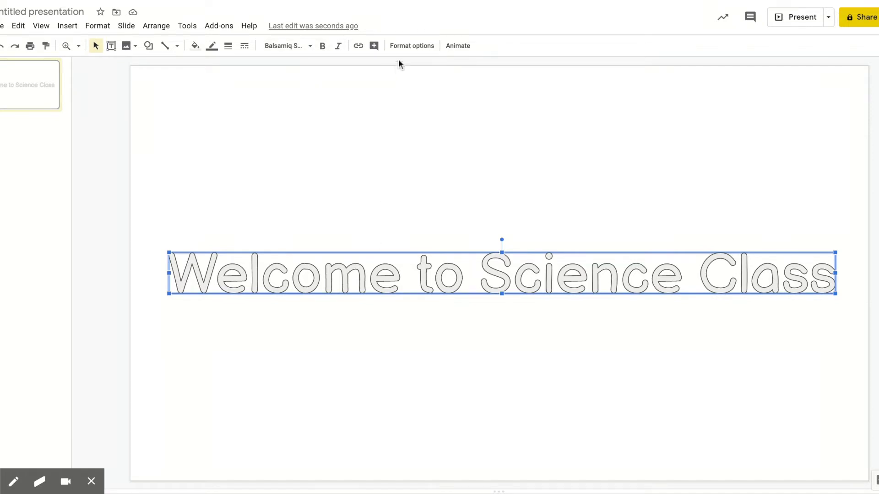
click(195, 47)
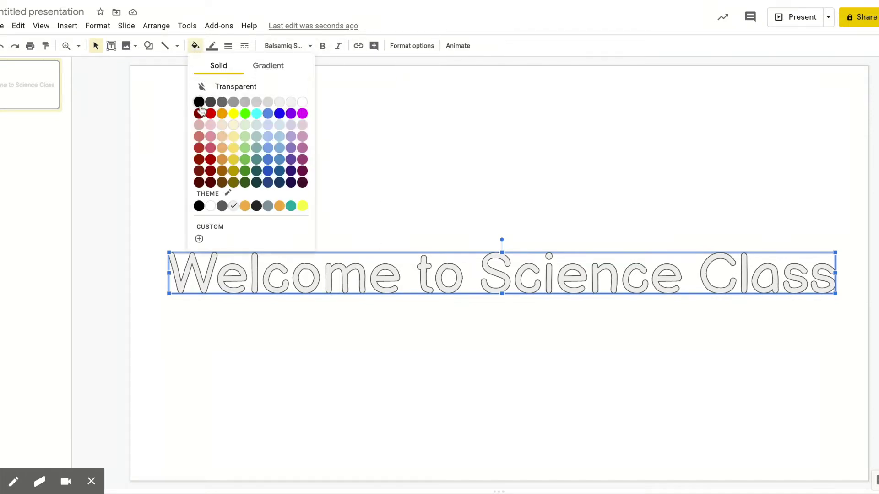
click(198, 102)
click(211, 45)
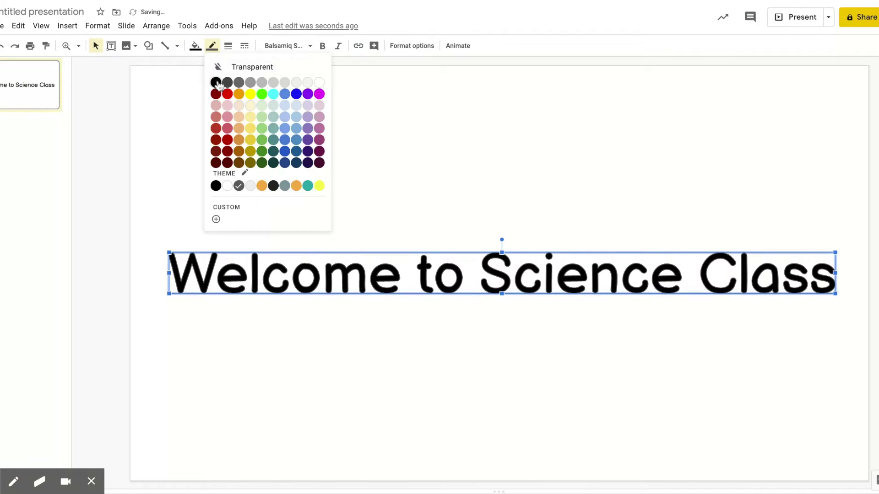
click(215, 83)
click(321, 46)
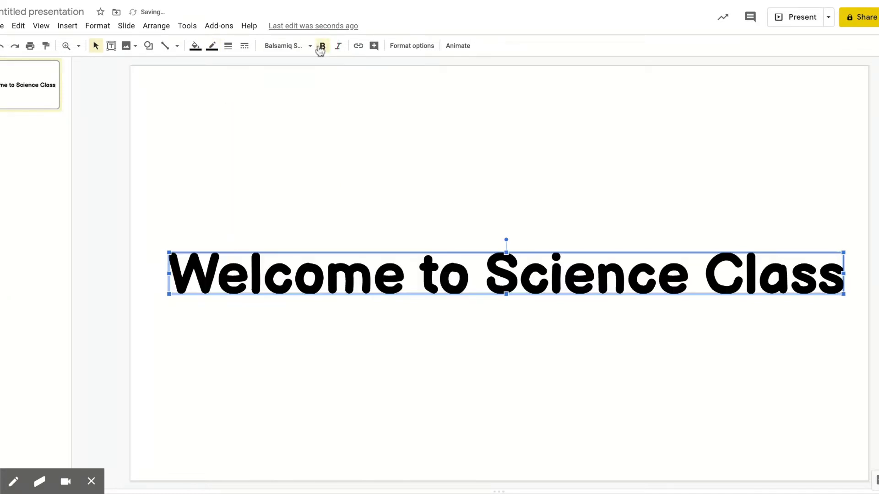
click(380, 364)
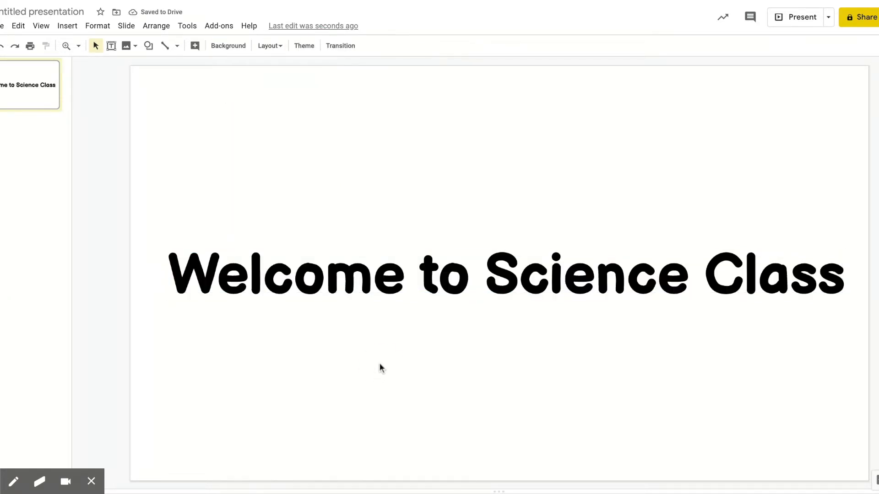
Step: Insert a colourful school-supplies photo found by a web search for 'school backgrounds'
click(67, 27)
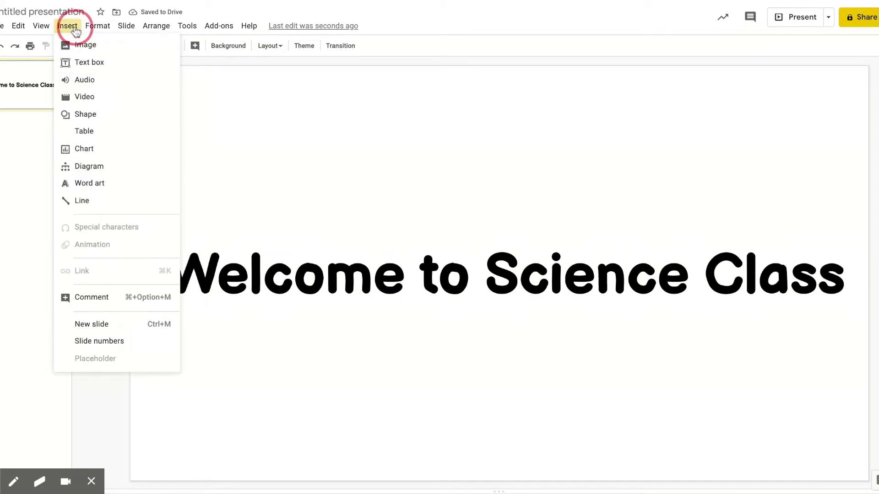
mouse_move(86, 45)
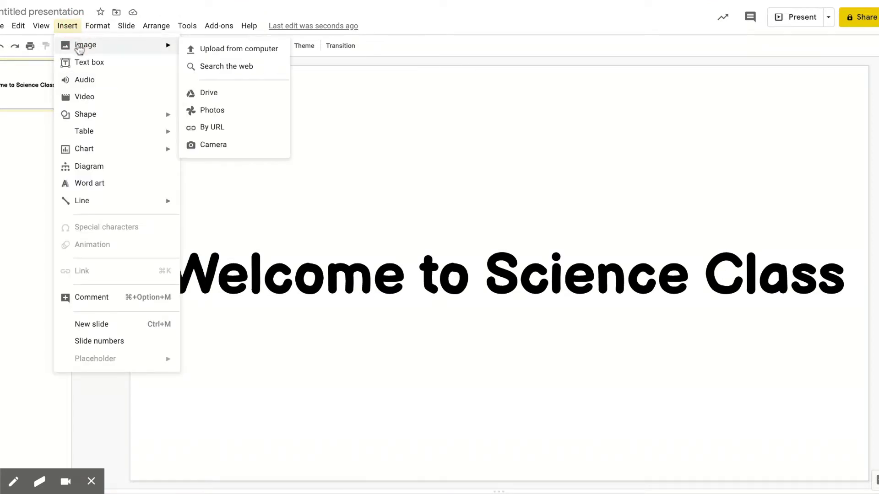
click(230, 71)
text(school backgrounds)
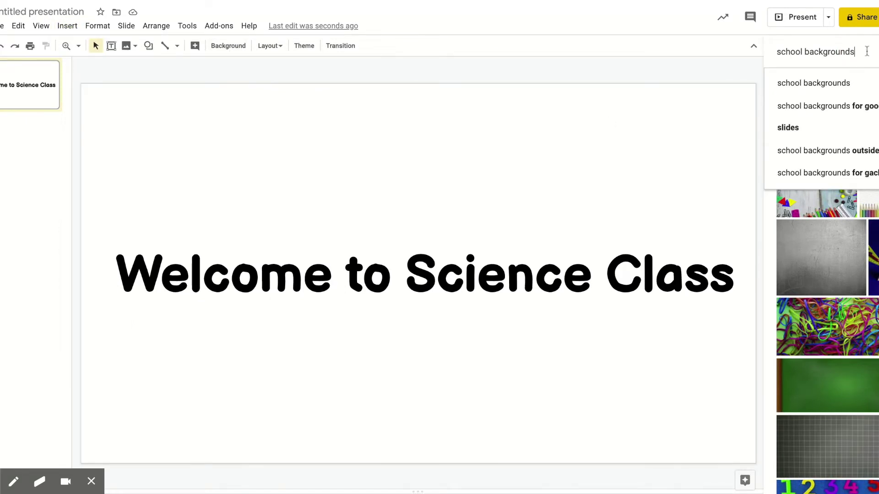
key(Return)
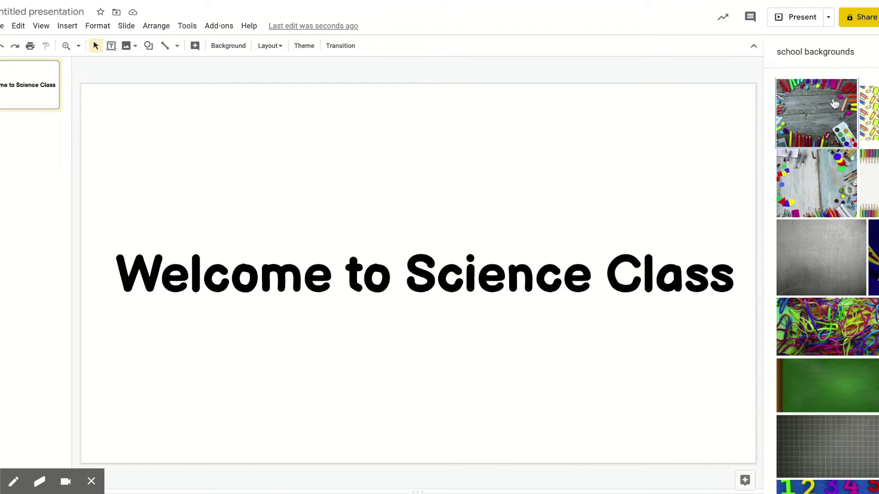
click(782, 85)
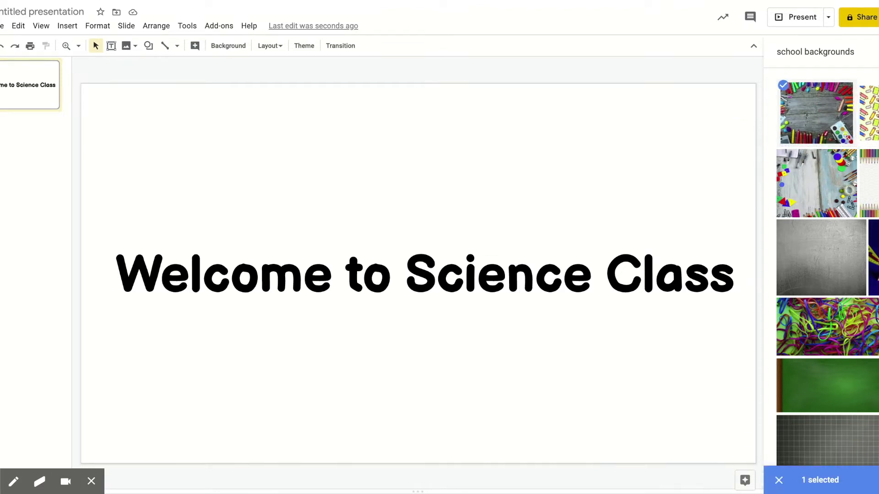
click(871, 480)
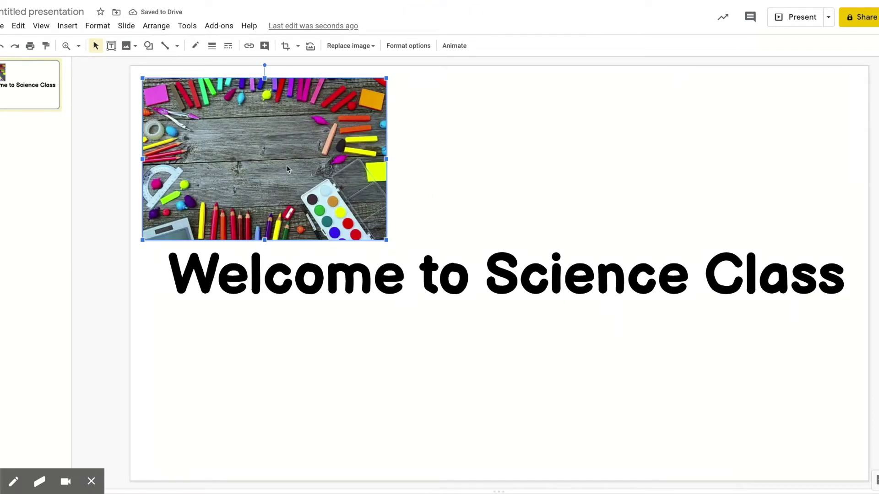
drag(286, 165, 294, 235)
Step: Move the photo off the title and send it to the back
click(287, 165)
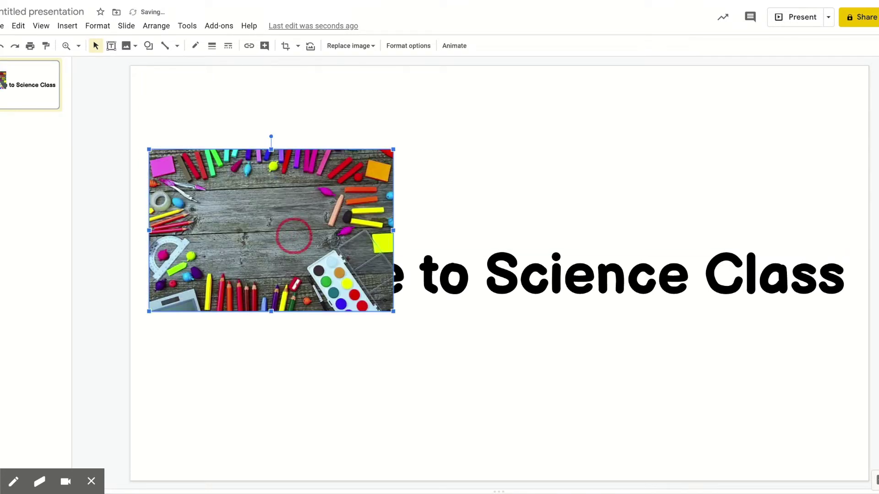
drag(294, 235, 286, 157)
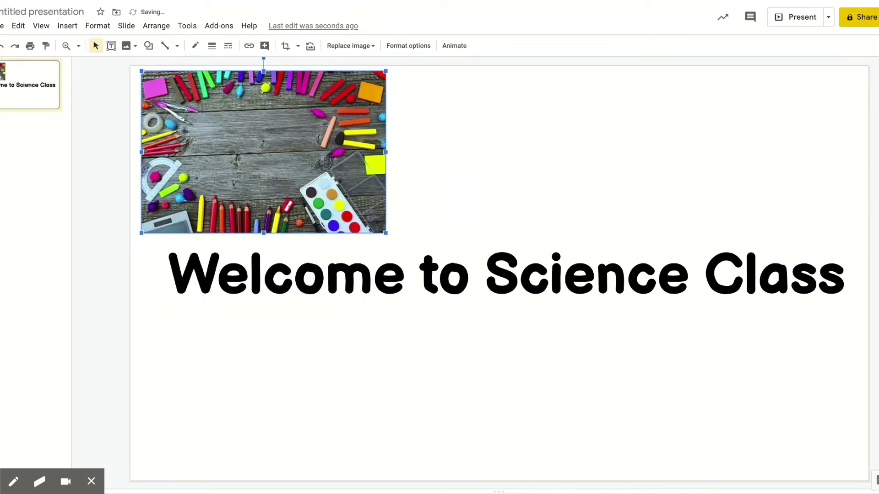
right_click(287, 162)
mouse_move(316, 253)
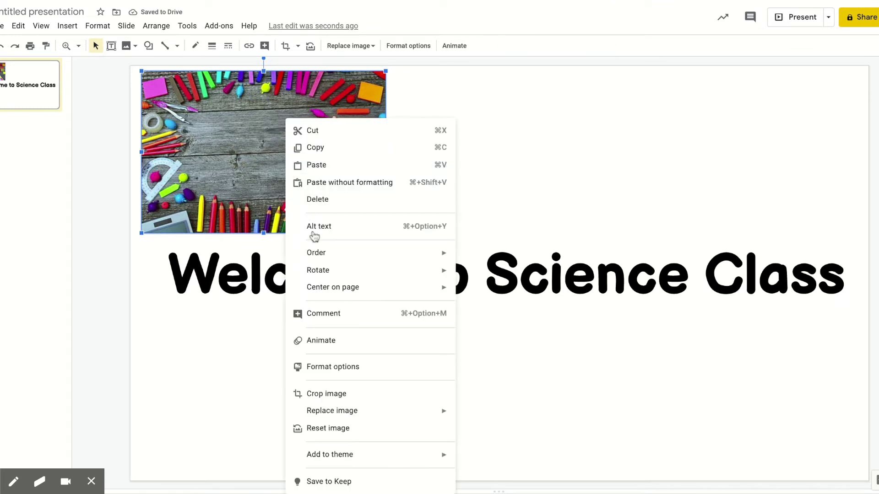
click(489, 308)
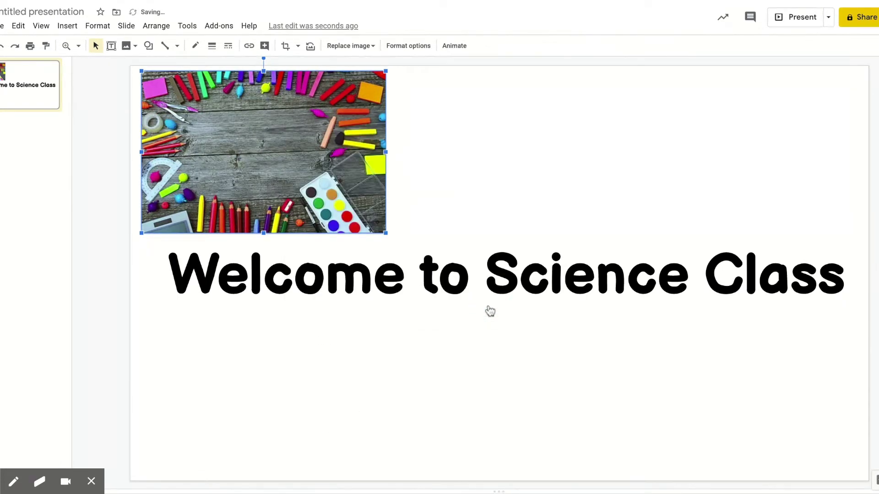
Step: Stretch the photo from the top-left corner to fill the full slide
drag(329, 198, 320, 198)
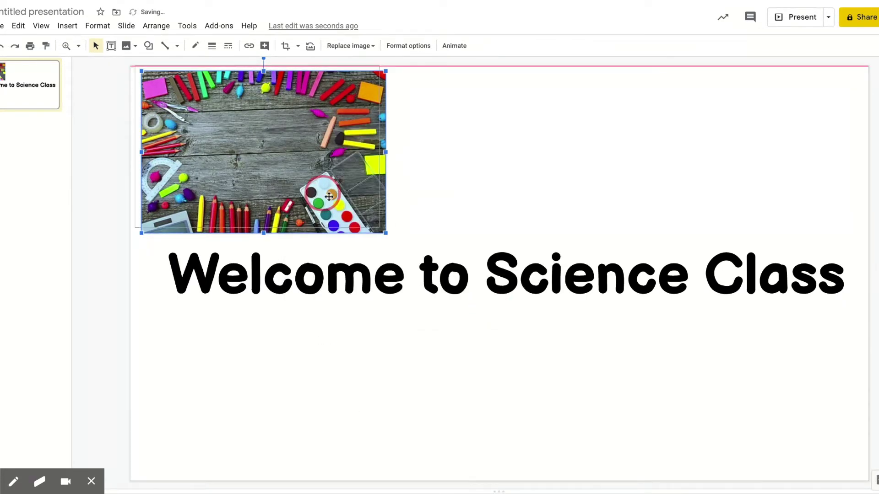
mouse_move(375, 229)
mouse_down()
mouse_move(702, 363)
mouse_move(759, 359)
mouse_up()
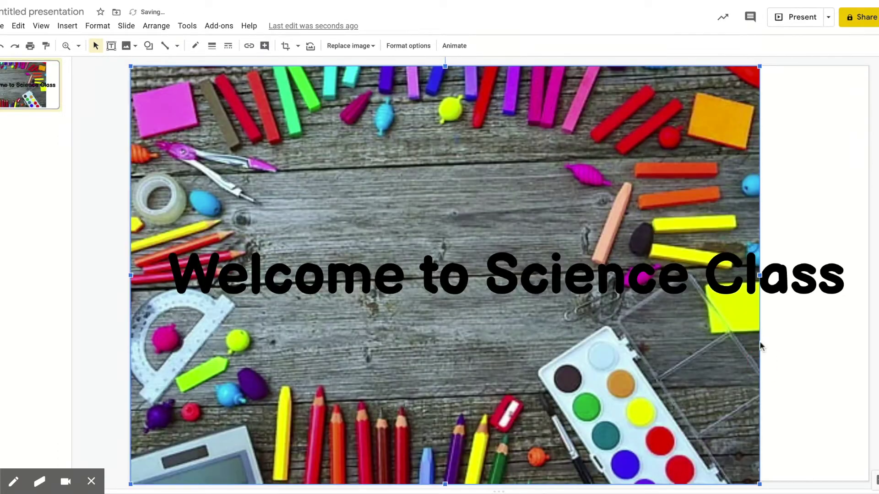
drag(760, 277, 866, 275)
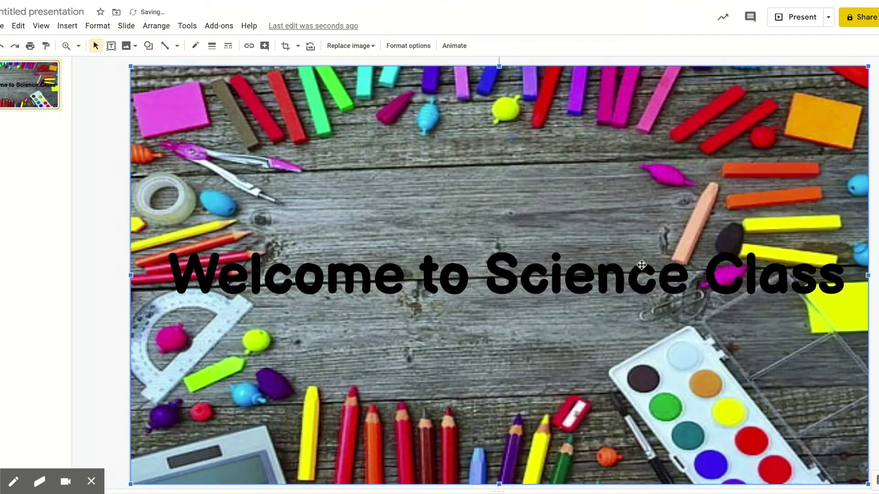
click(525, 283)
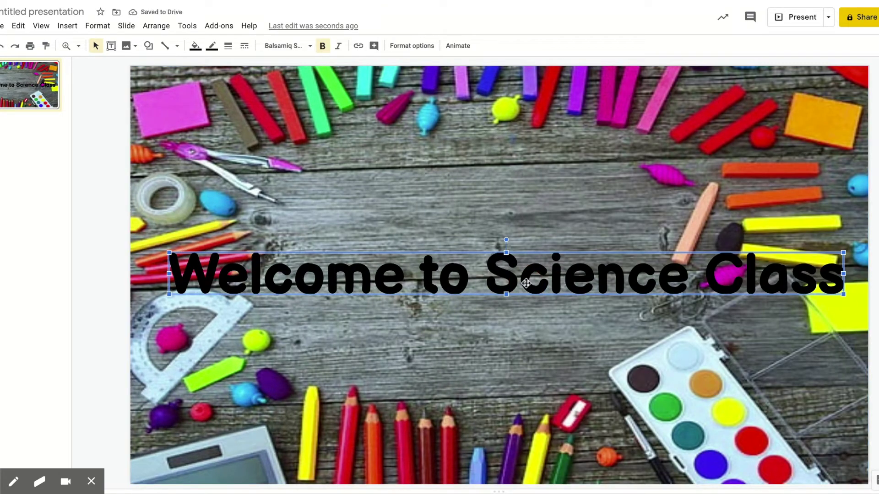
Step: Turn the title letters red and choose an outline weight thinner than 8px
click(195, 45)
click(210, 114)
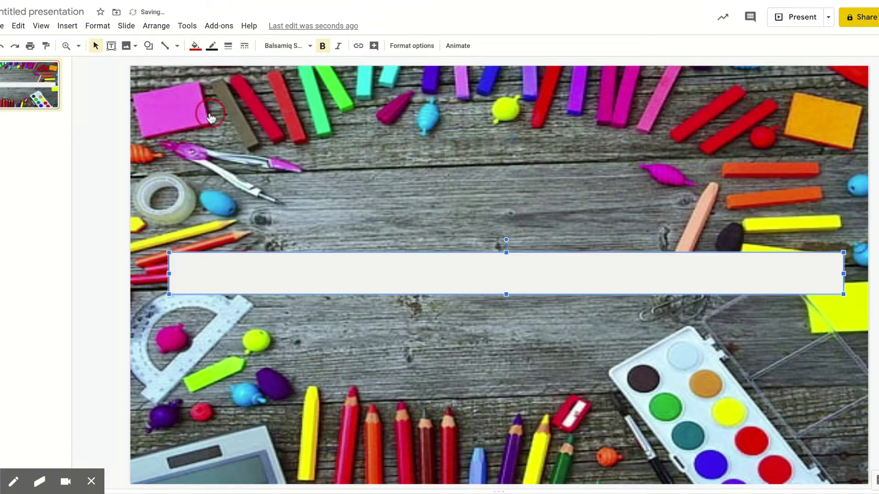
click(228, 46)
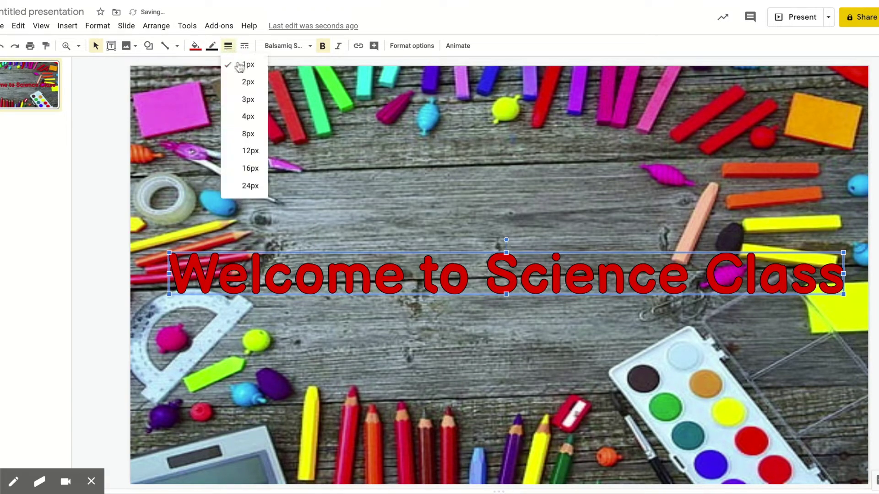
click(250, 132)
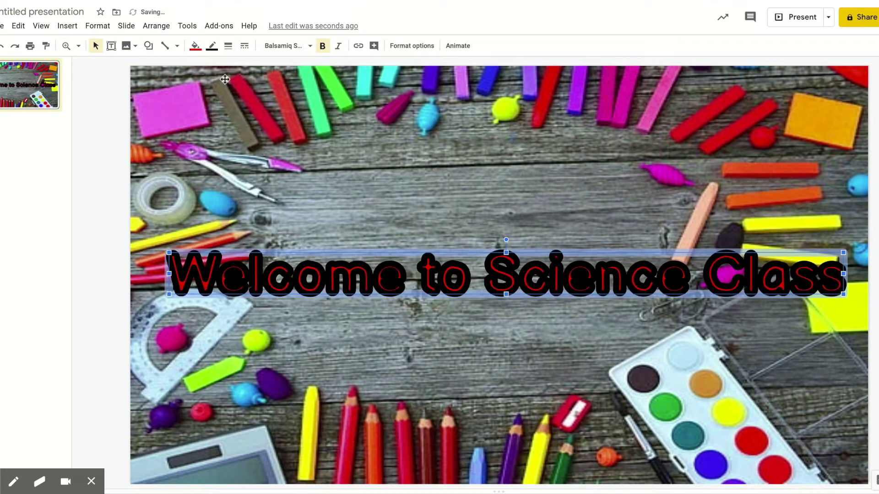
click(211, 45)
click(228, 46)
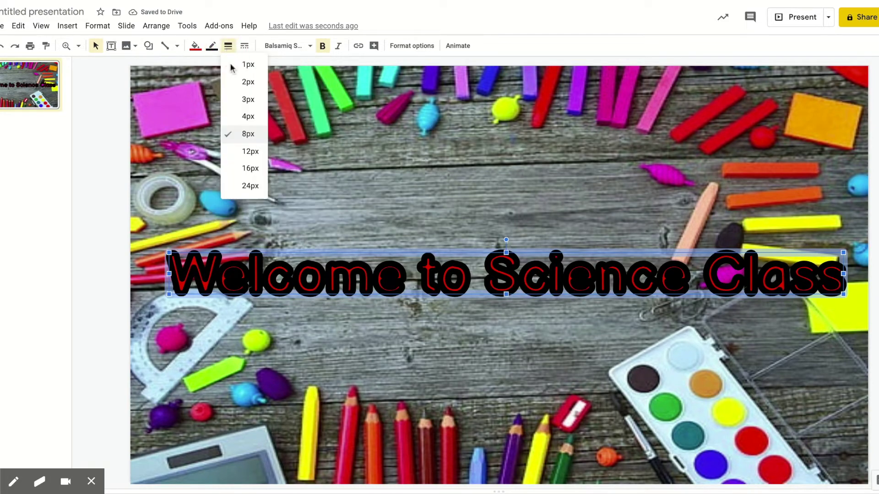
click(247, 116)
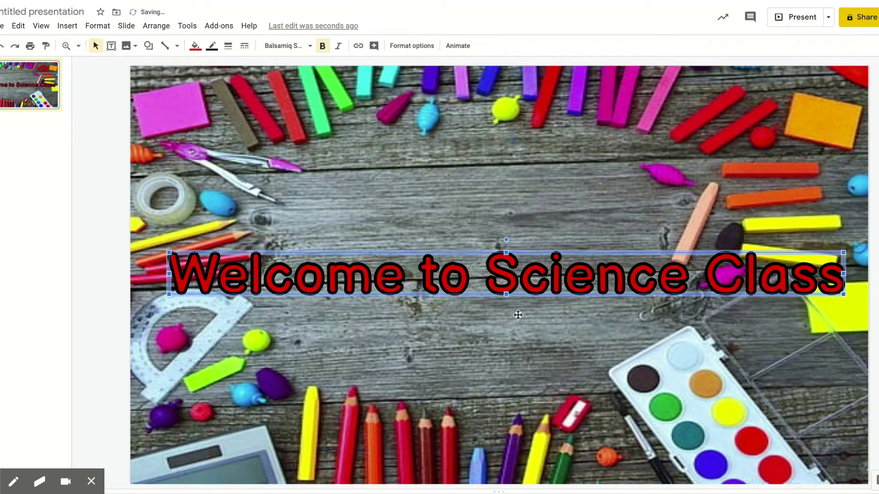
Step: Break the title onto two lines after 'to' with Shift+Enter
double_click(484, 277)
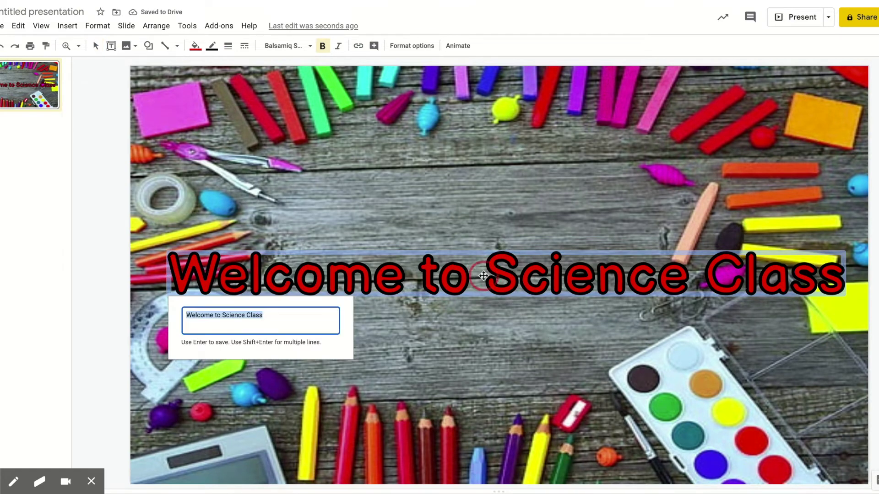
click(225, 313)
key(Return)
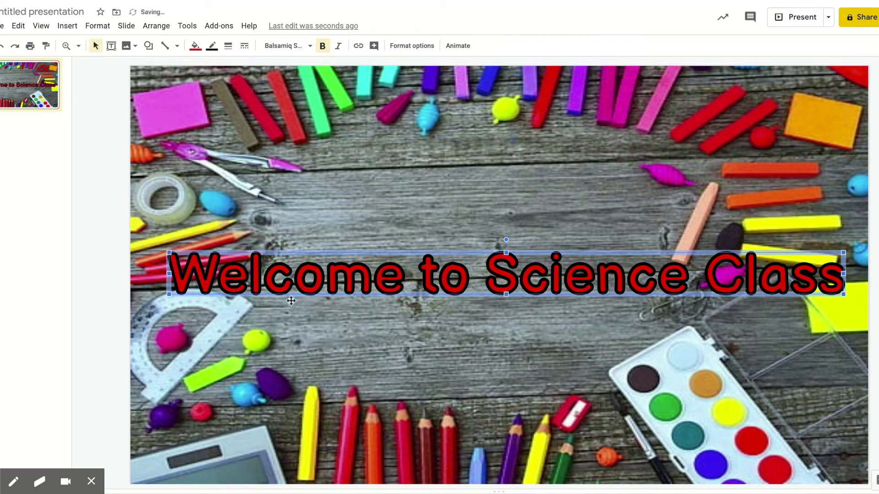
double_click(442, 270)
click(218, 313)
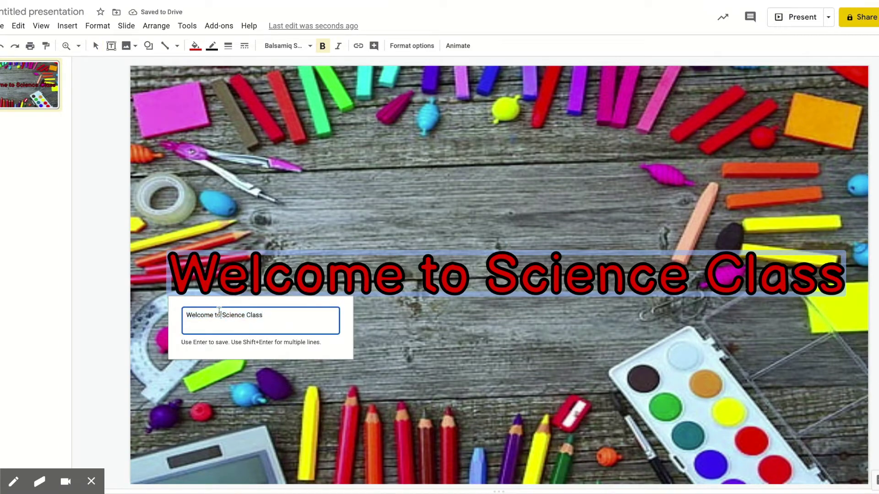
key(shift+Return)
key(Return)
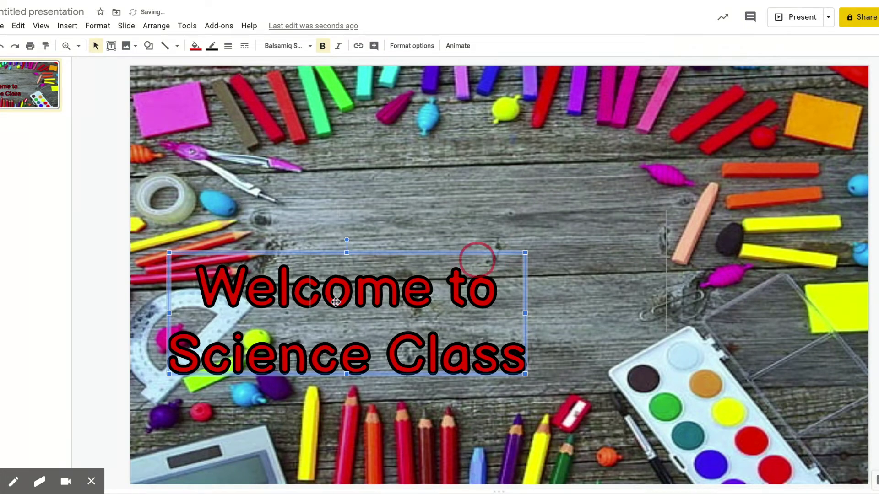
Step: Position the two-line title at the slide centre and deselect it
double_click(477, 259)
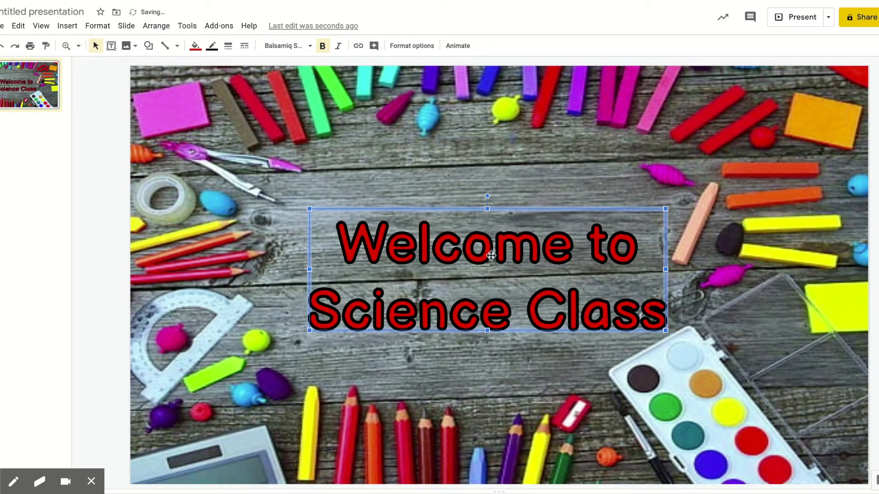
click(491, 256)
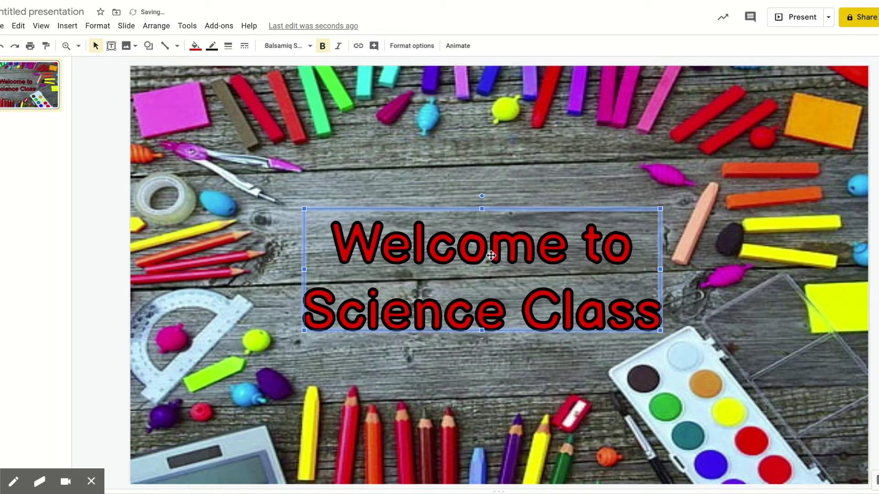
click(86, 242)
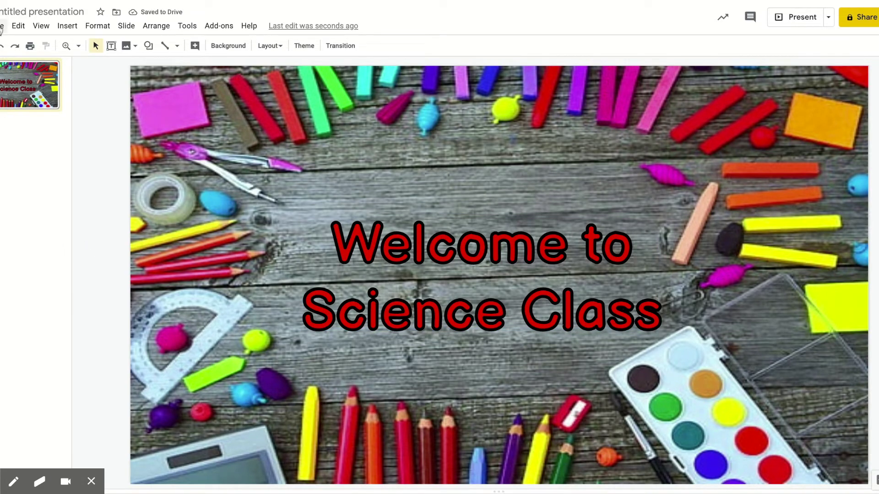
click(2, 31)
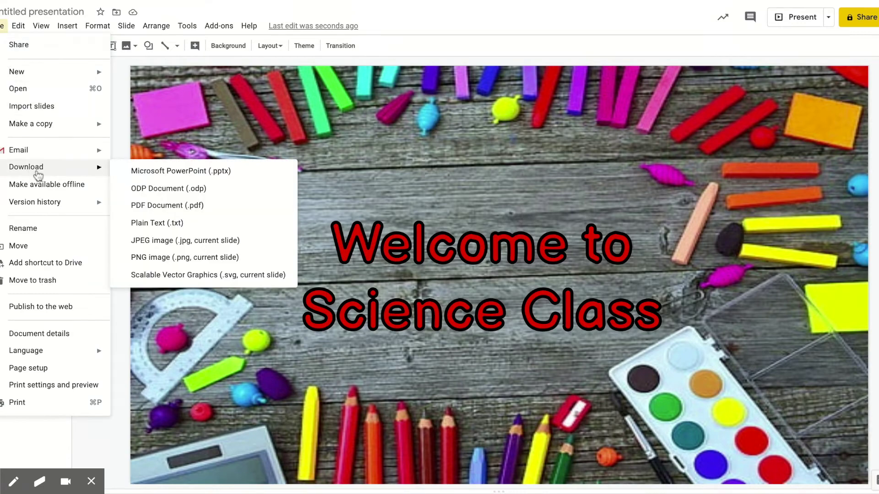
mouse_move(26, 167)
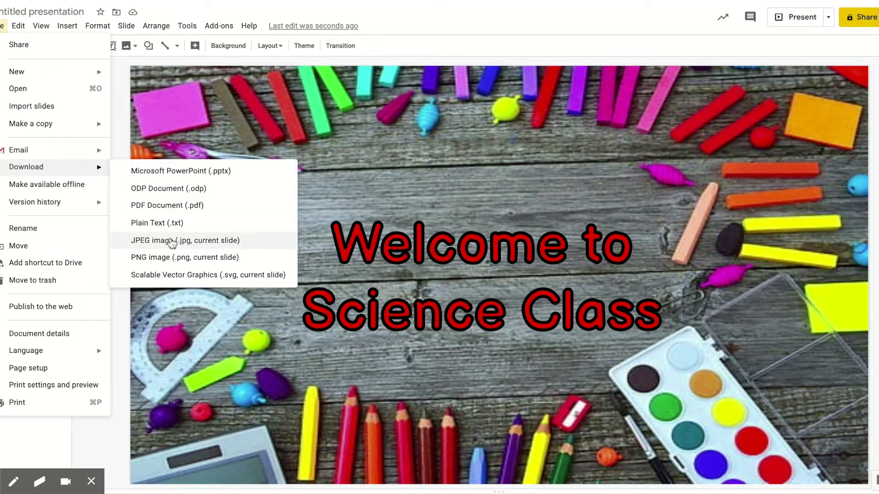
Step: Save the current slide as a JPEG (.jpg) image file
click(209, 245)
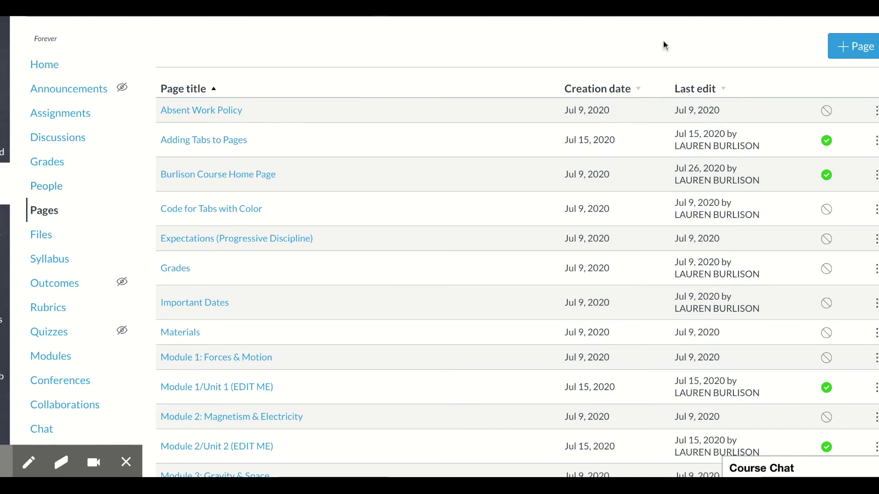
Step: Start a new Canvas page titled 'Home Page Demo' and show the body's image options
click(854, 49)
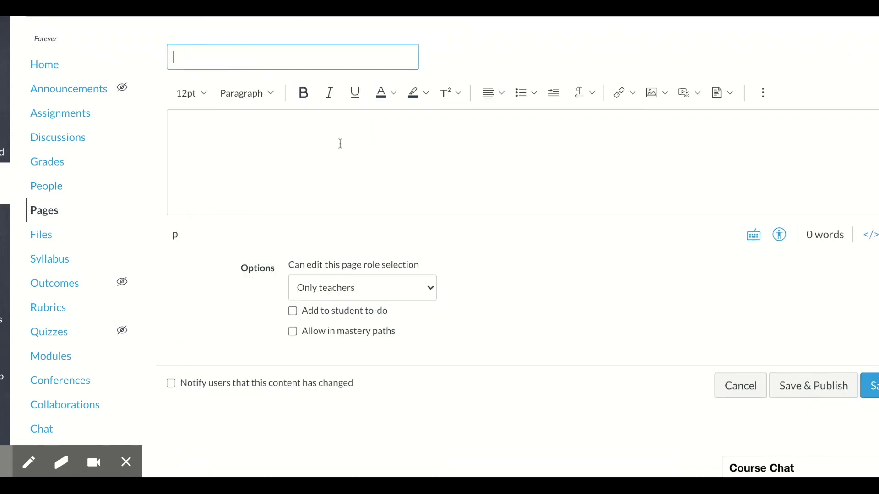
text(Home Pha)
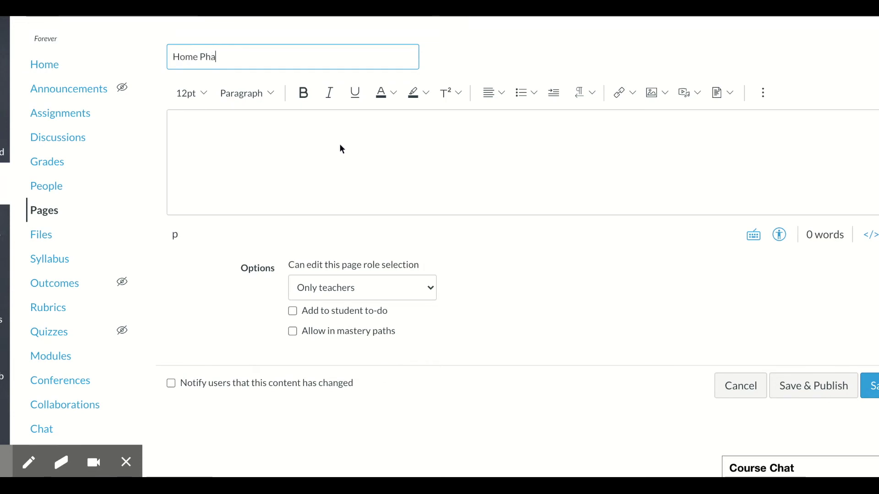
key(BackSpace)
key(BackSpace)
text(age Demo)
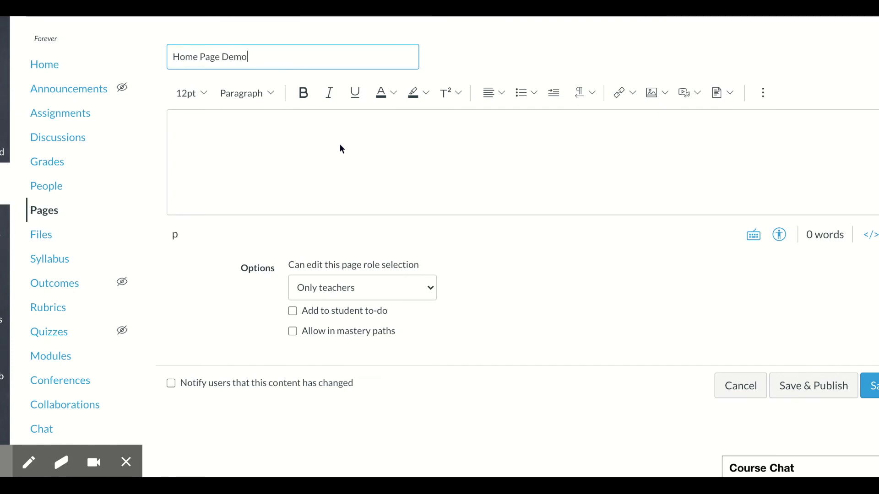
click(538, 161)
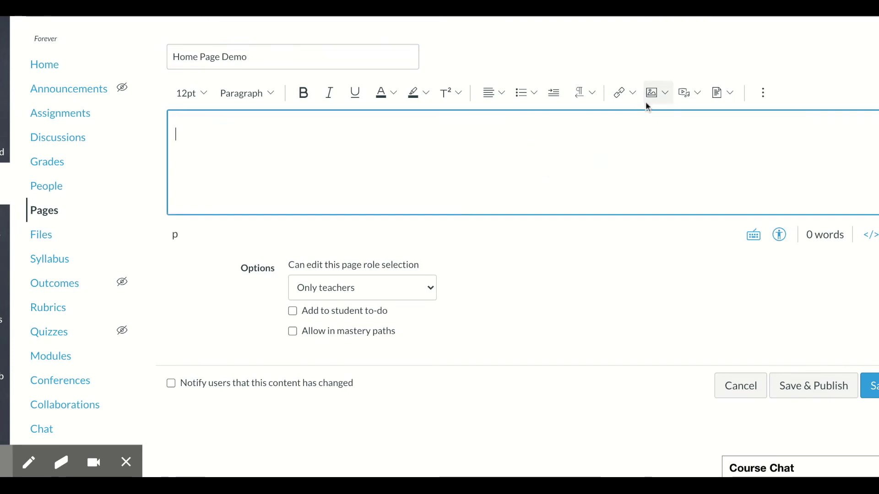
click(665, 94)
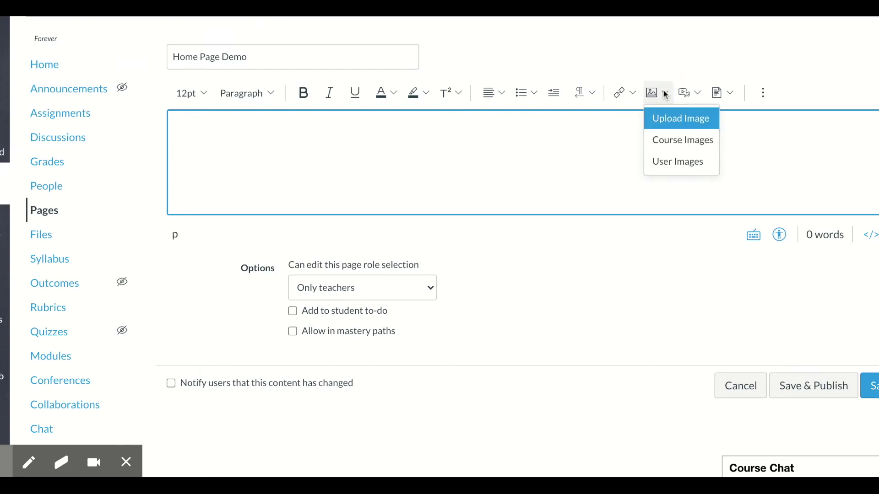
Step: Upload the exported .jpg banner from the computer and submit it into the body
click(666, 120)
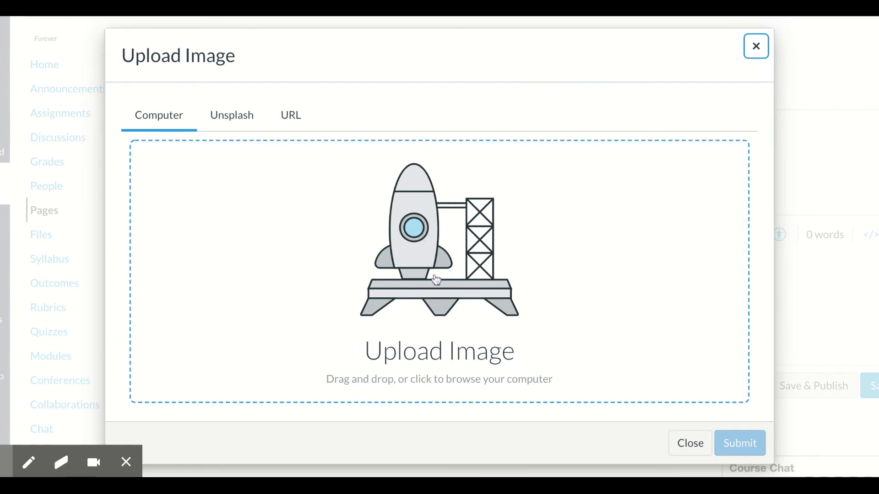
mouse_move(71, 462)
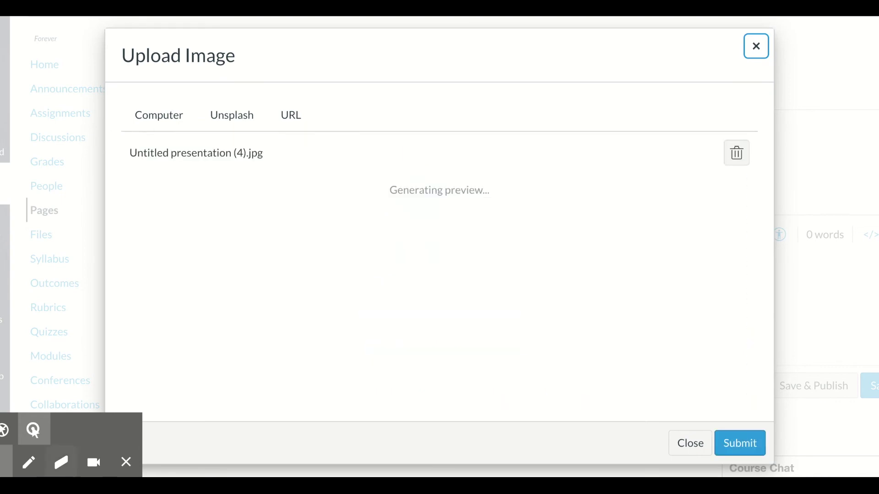
click(740, 443)
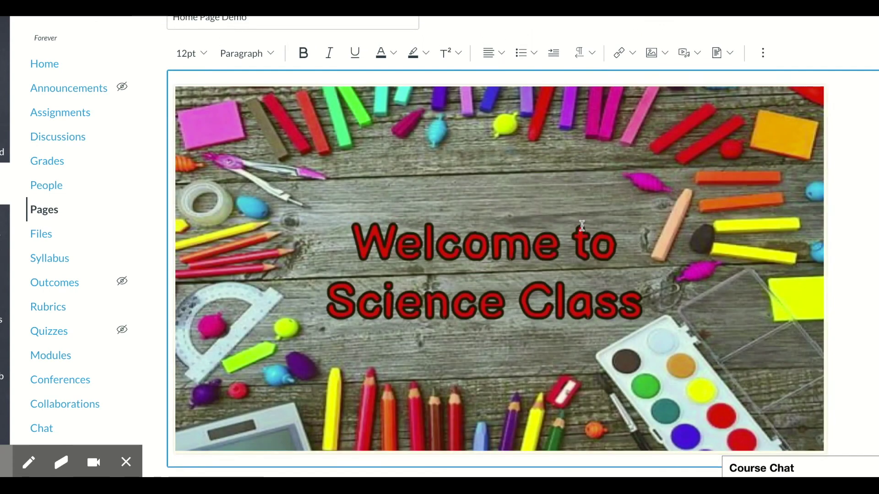
Step: Give the banner image Align Center alignment
click(619, 212)
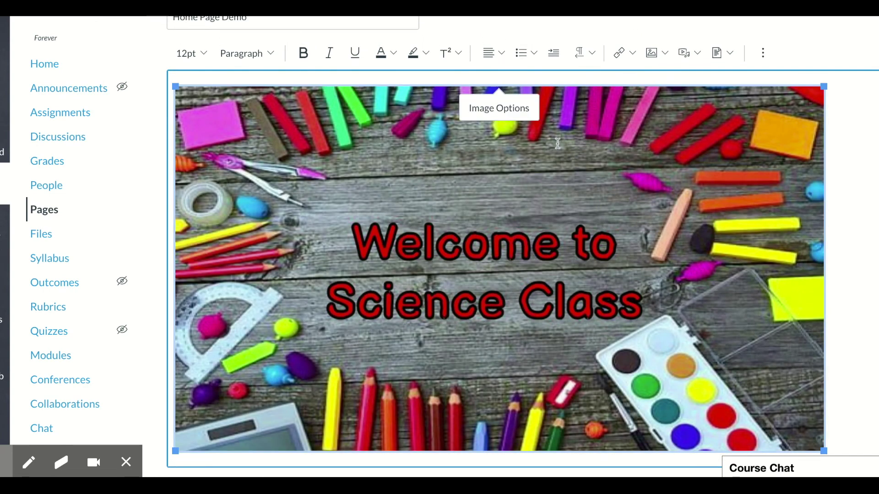
click(500, 56)
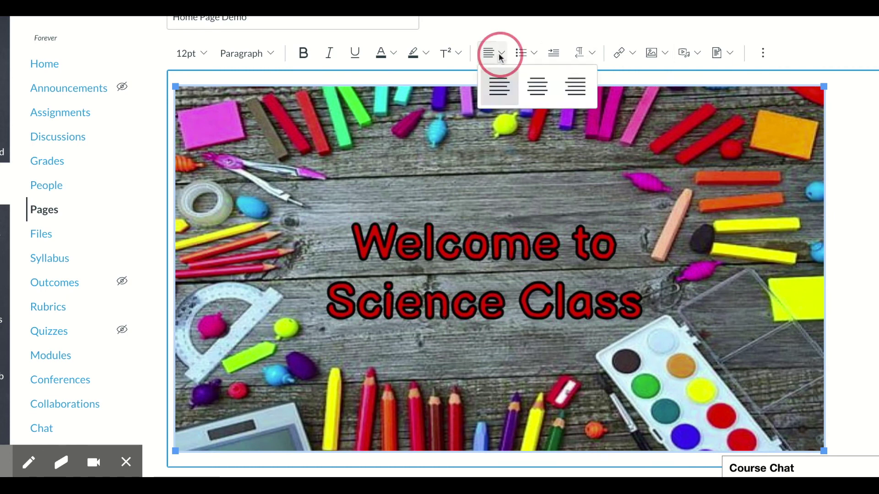
click(537, 86)
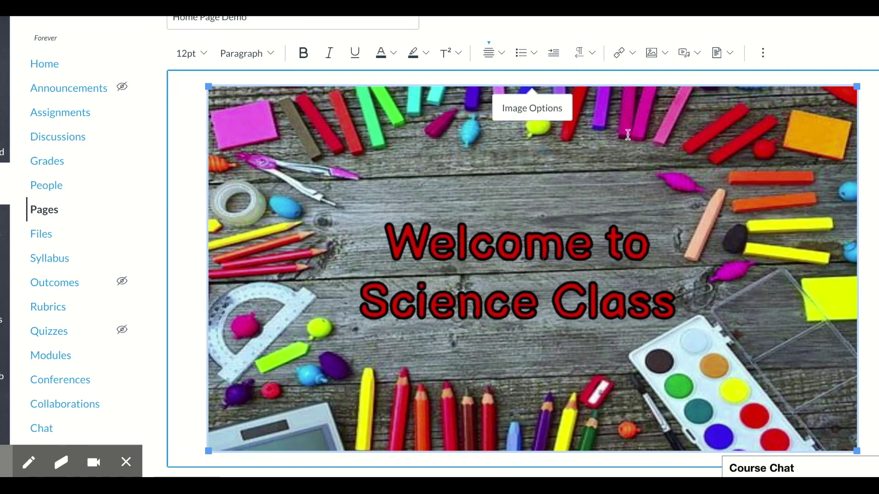
scroll(522, 268, down, 2)
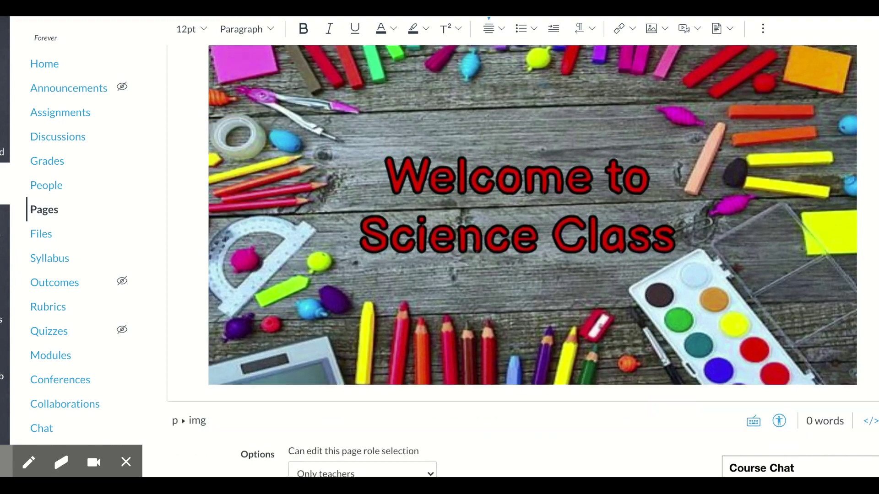
scroll(521, 269, down, 1)
scroll(522, 267, down, 1)
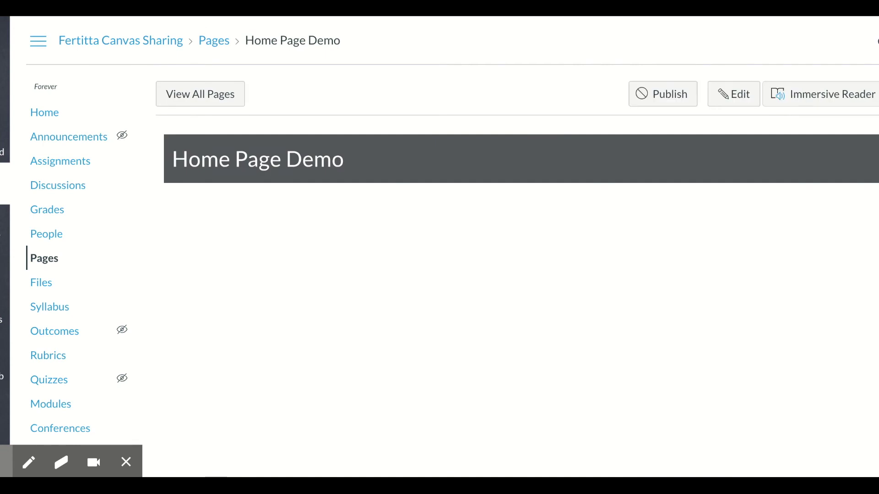
scroll(241, 430, down, 3)
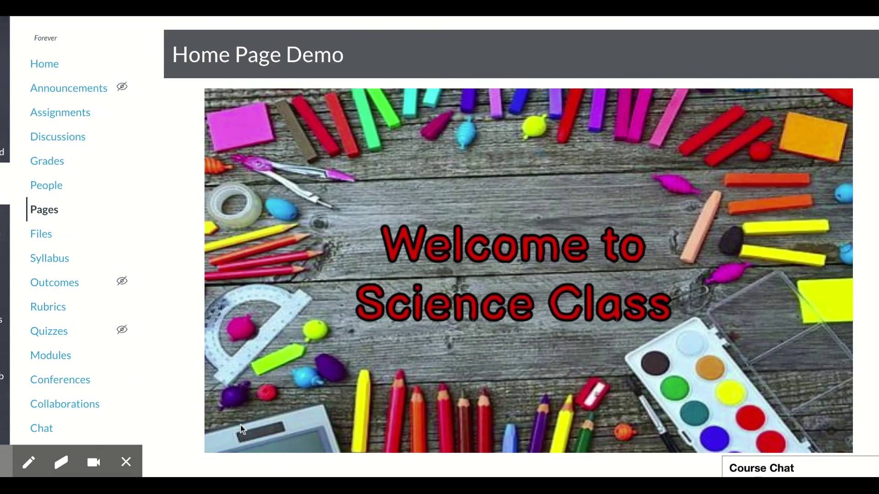